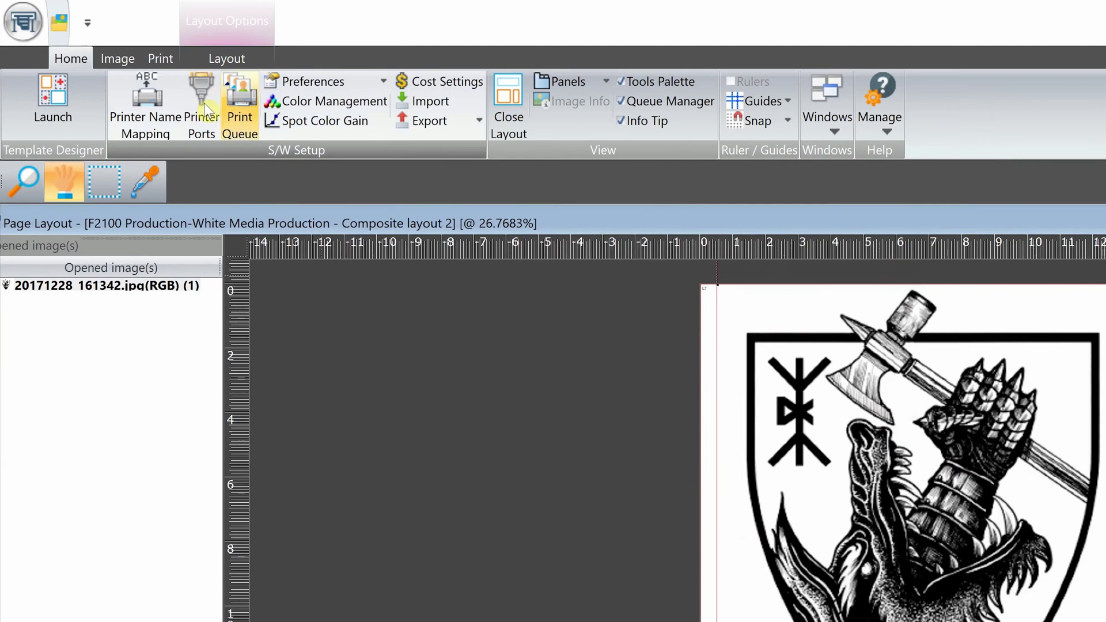
- Route the F2100 printer output to the Desktop.prn file port and close port settings
click(202, 100)
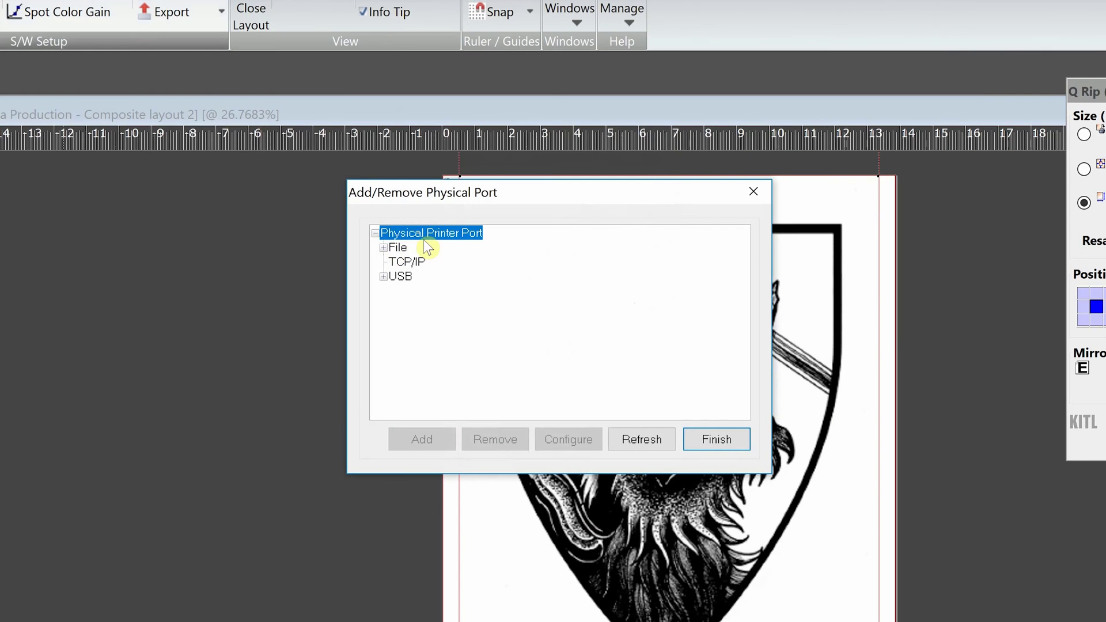
click(384, 248)
click(605, 265)
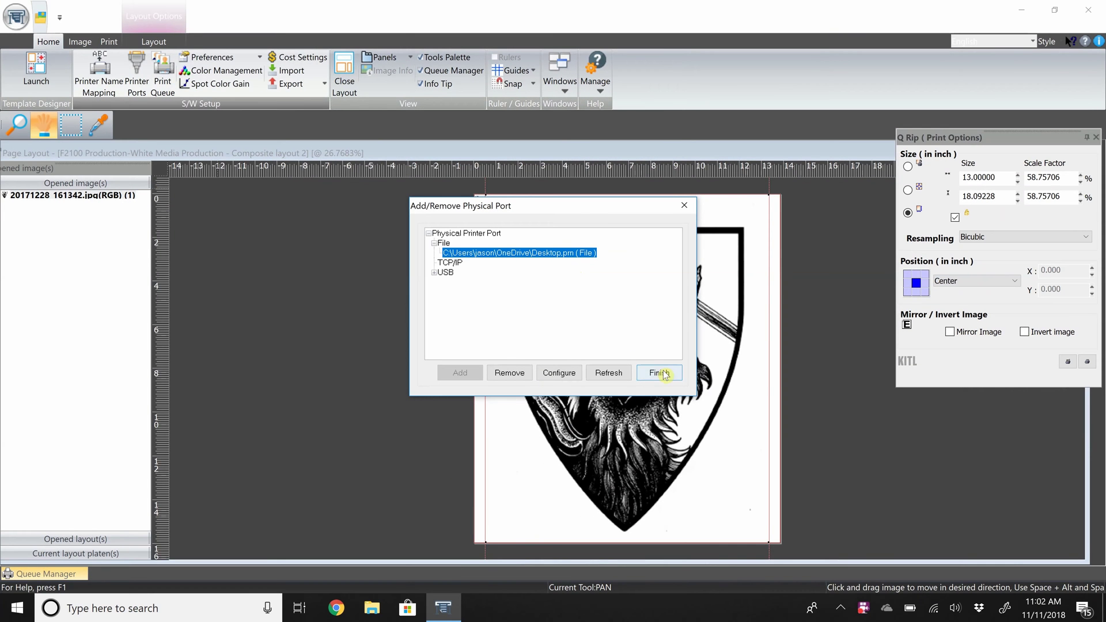
click(659, 372)
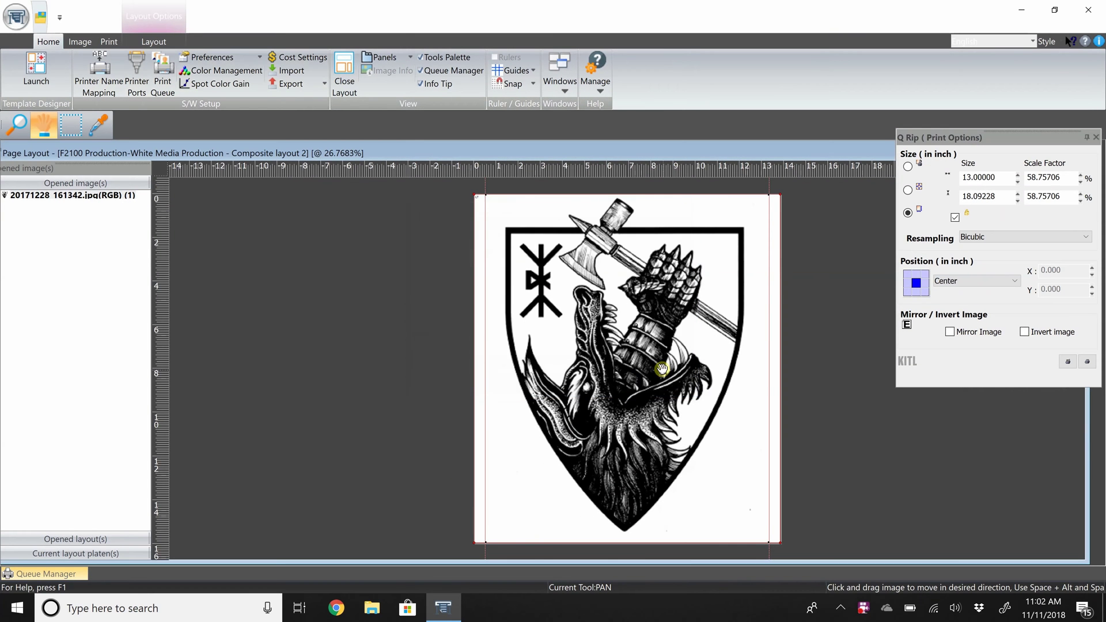
- Print one copy of the wolf crest layout on the Epson F2100 and watch it in the queue
click(1089, 363)
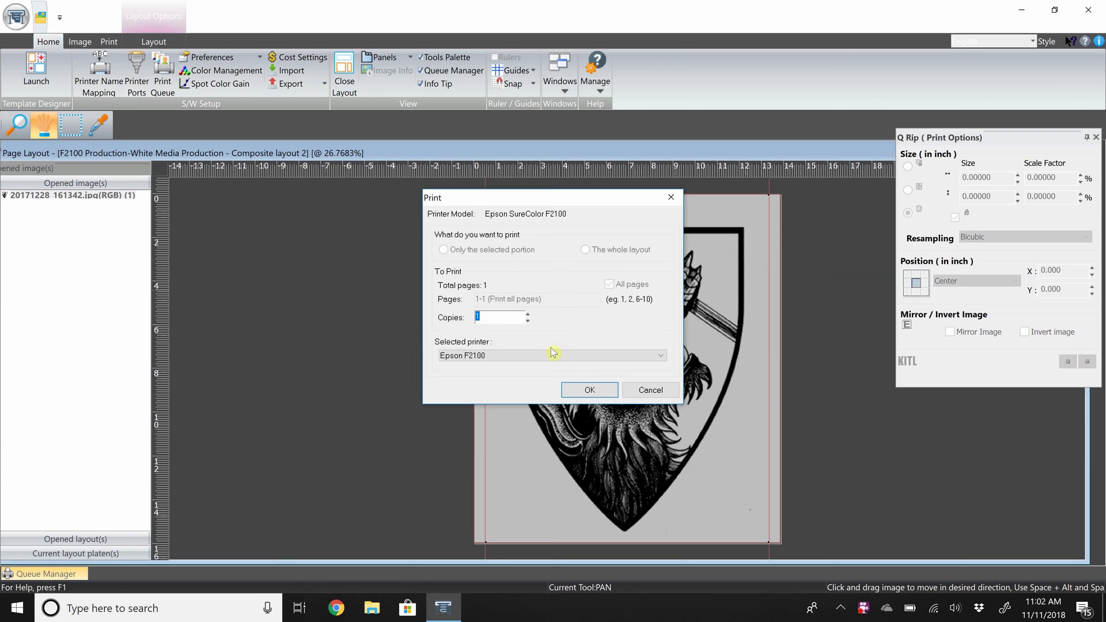
click(591, 392)
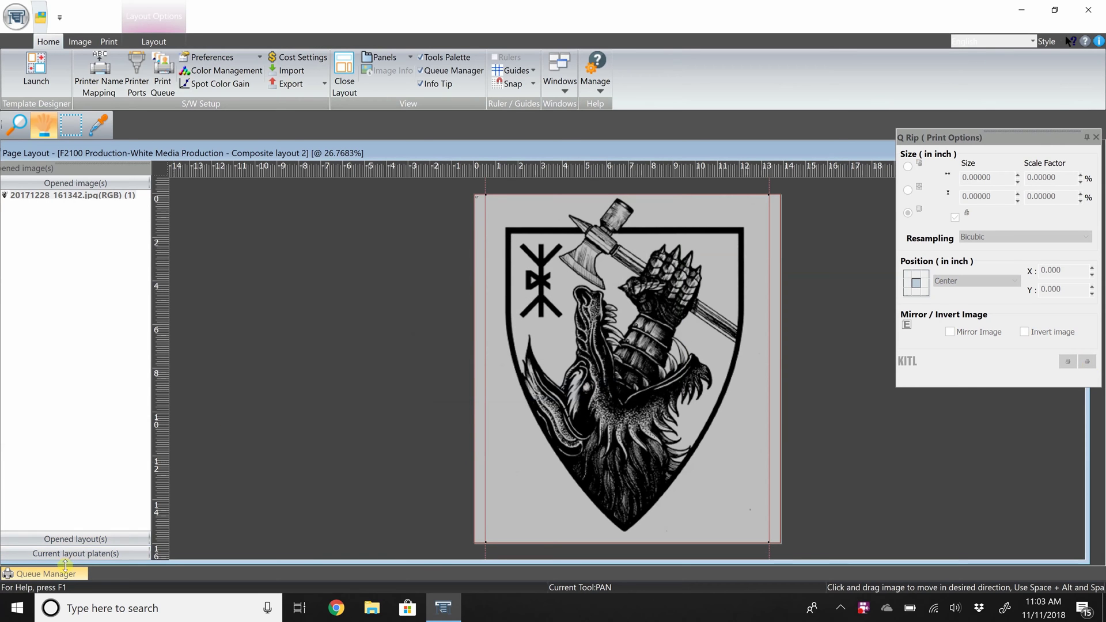
click(48, 574)
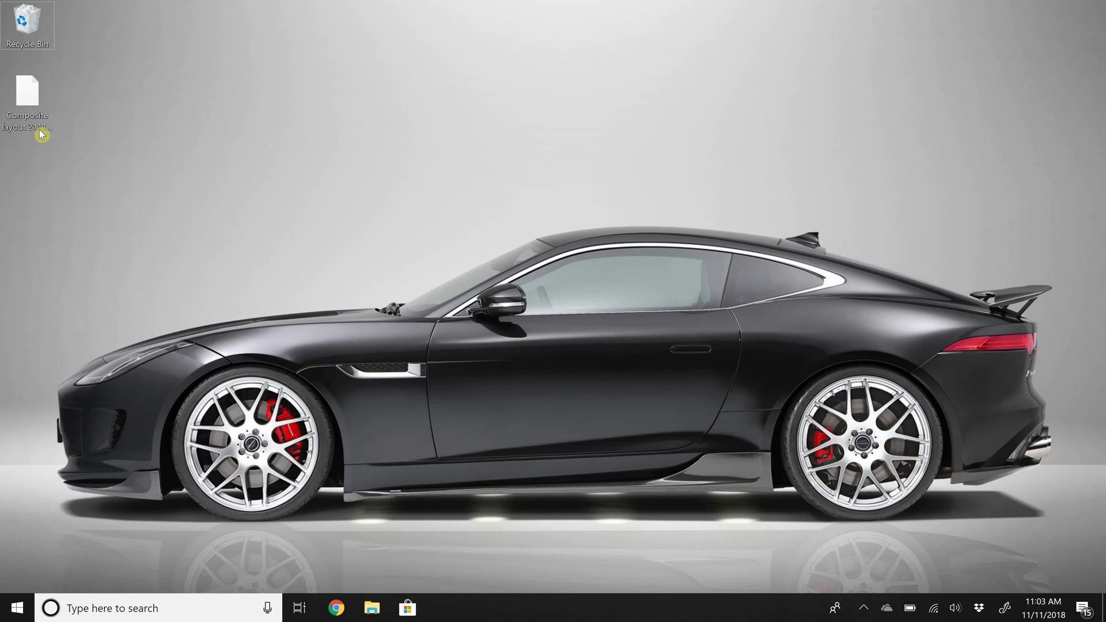
- Rename the 70.4 MB Composite layout .prn desktop file to Wolf.prn
click(36, 106)
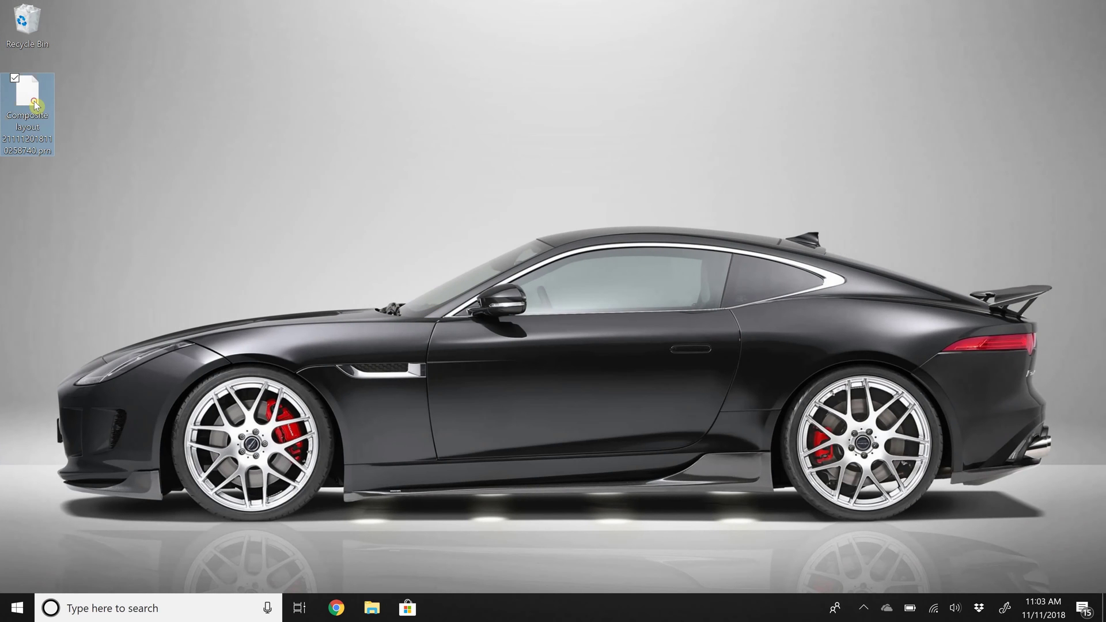
click(26, 141)
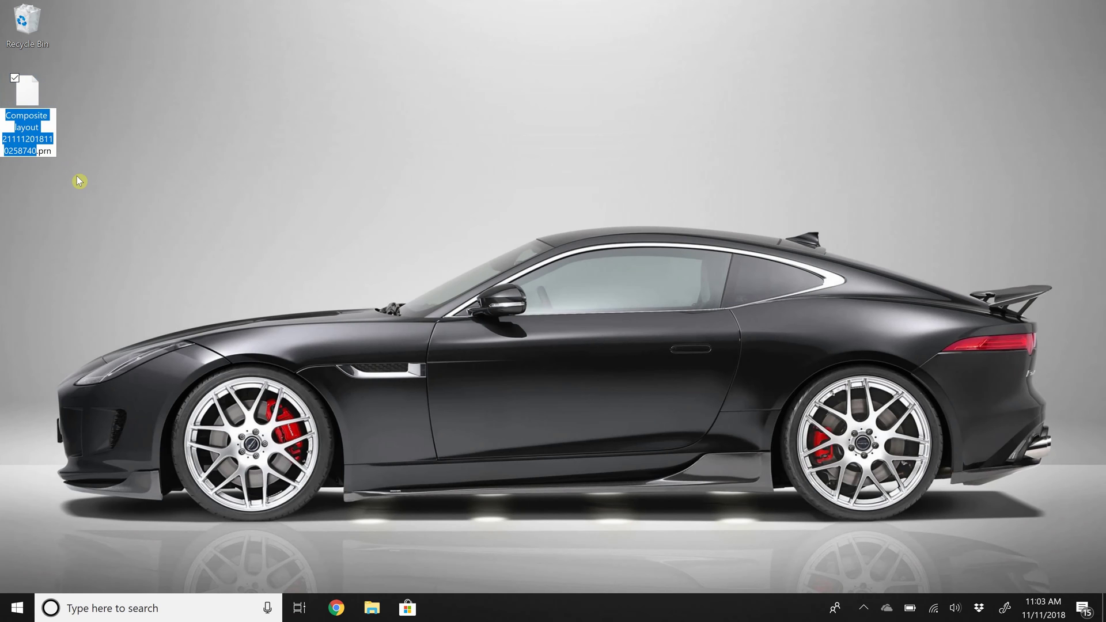
text(Wolf)
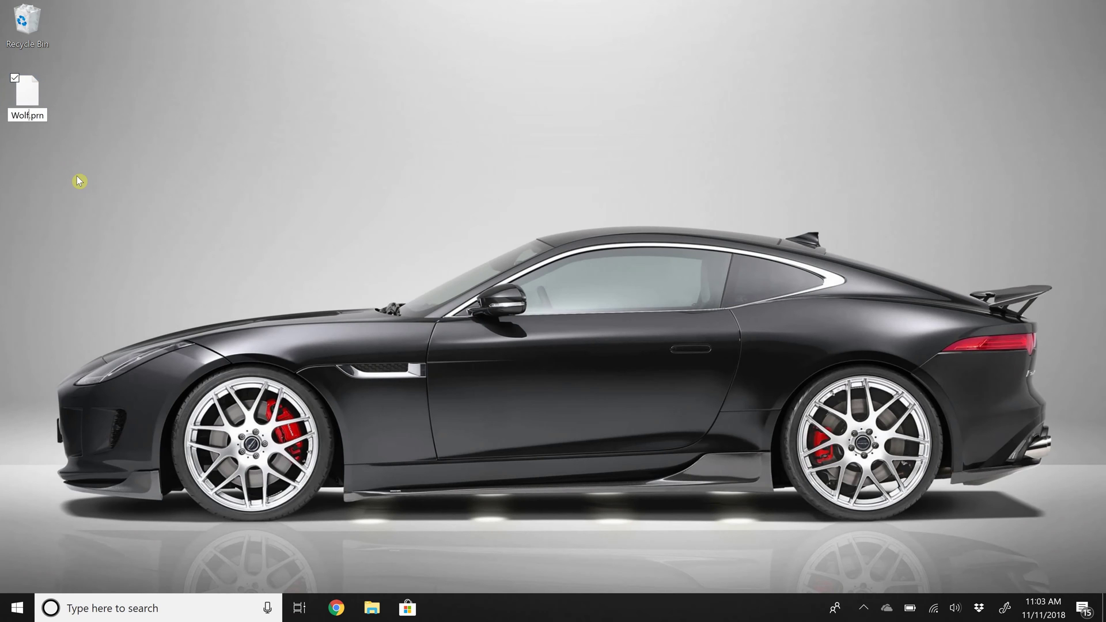
key(Return)
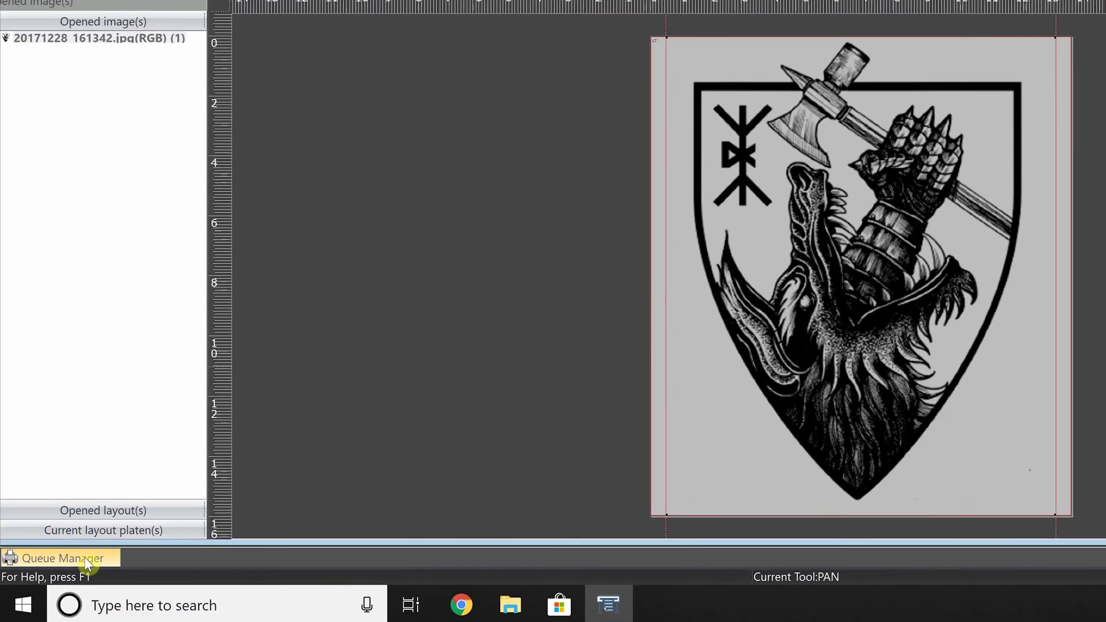
- Open the .kprn Save As dialog from the PrintDone job's Save Location cell
click(84, 557)
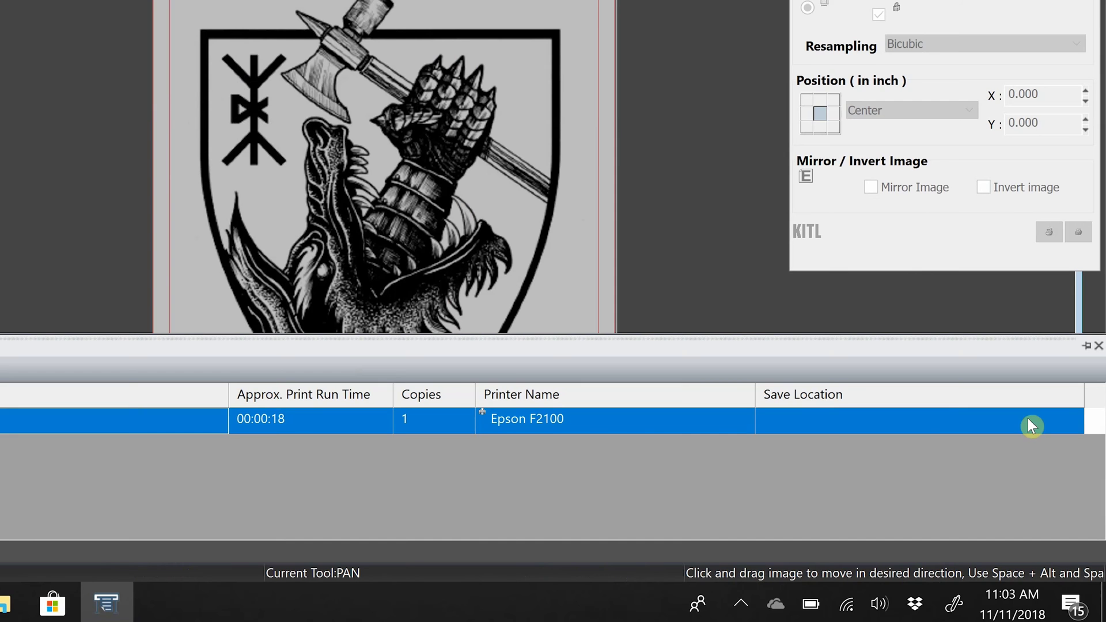
click(1026, 421)
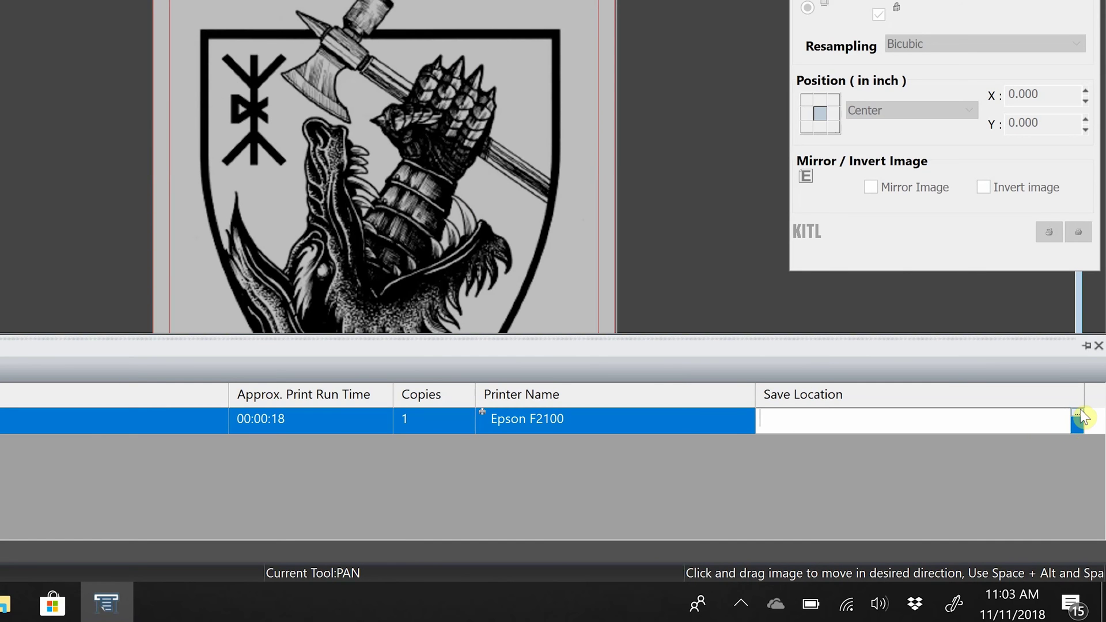
click(1078, 420)
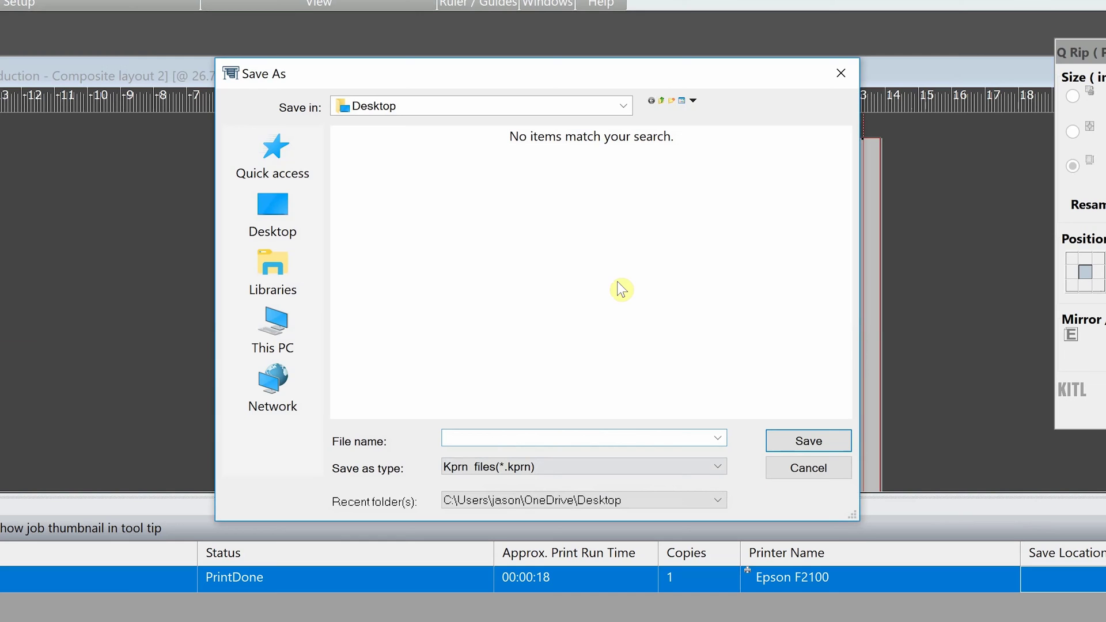
text(Wolf Test)
- Save Composite layout 2 to the Desktop as Wolf Test.kprn
click(529, 466)
click(531, 471)
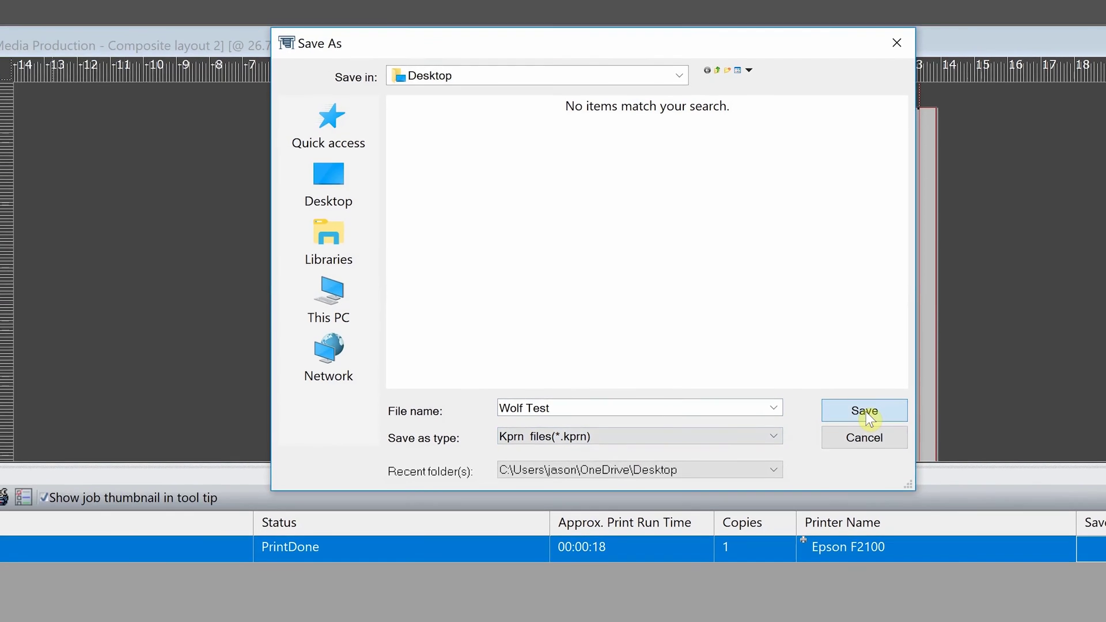
click(810, 442)
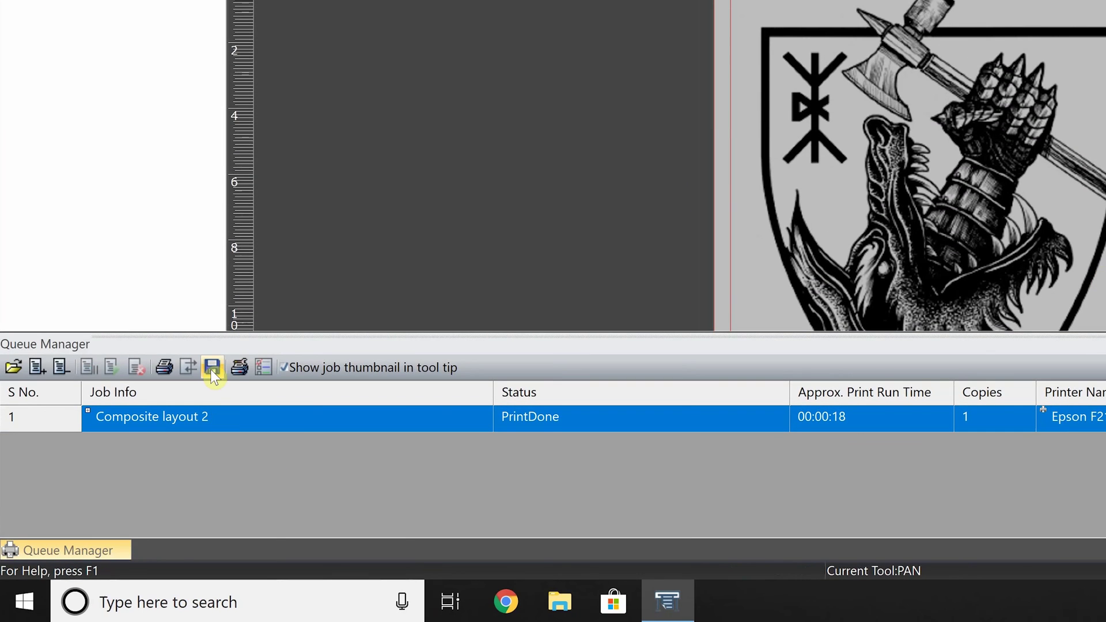
click(212, 367)
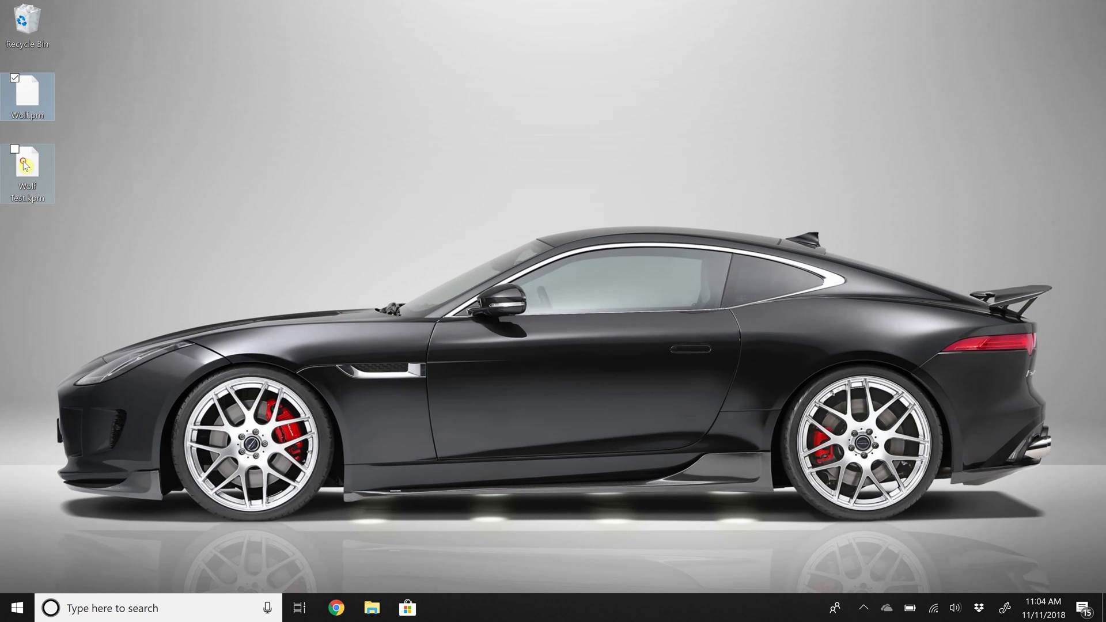
click(29, 171)
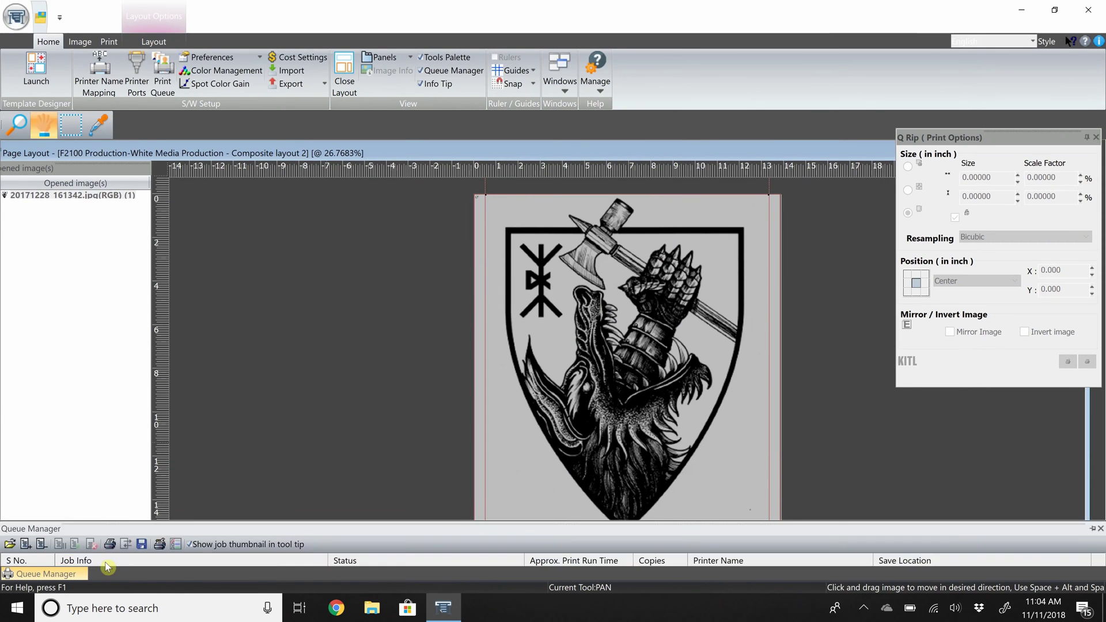
- Delete the finished Composite layout 2 job from the print queue
click(246, 486)
right_click(247, 488)
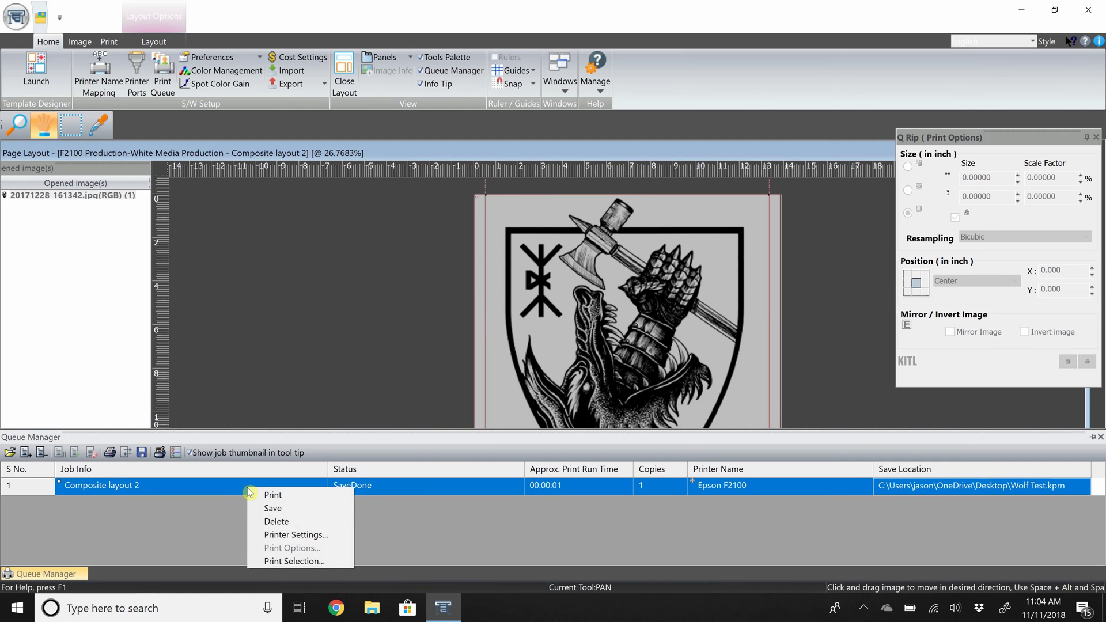
click(274, 522)
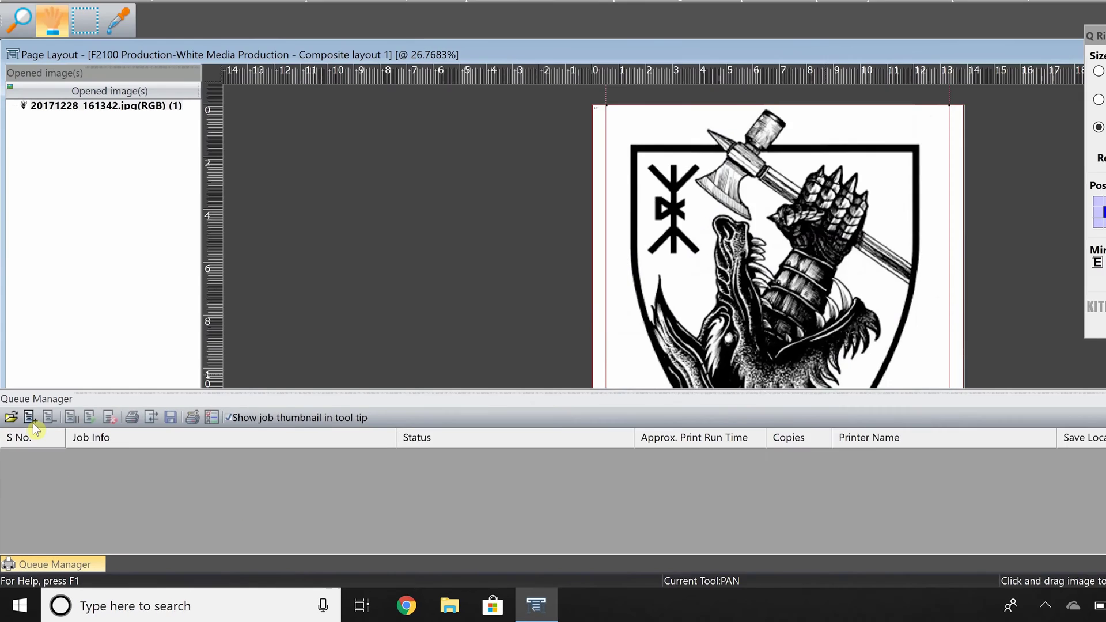
- Load Wolf Test.kprn from the Desktop into the queue as a Holding Epson F2100 job
click(31, 420)
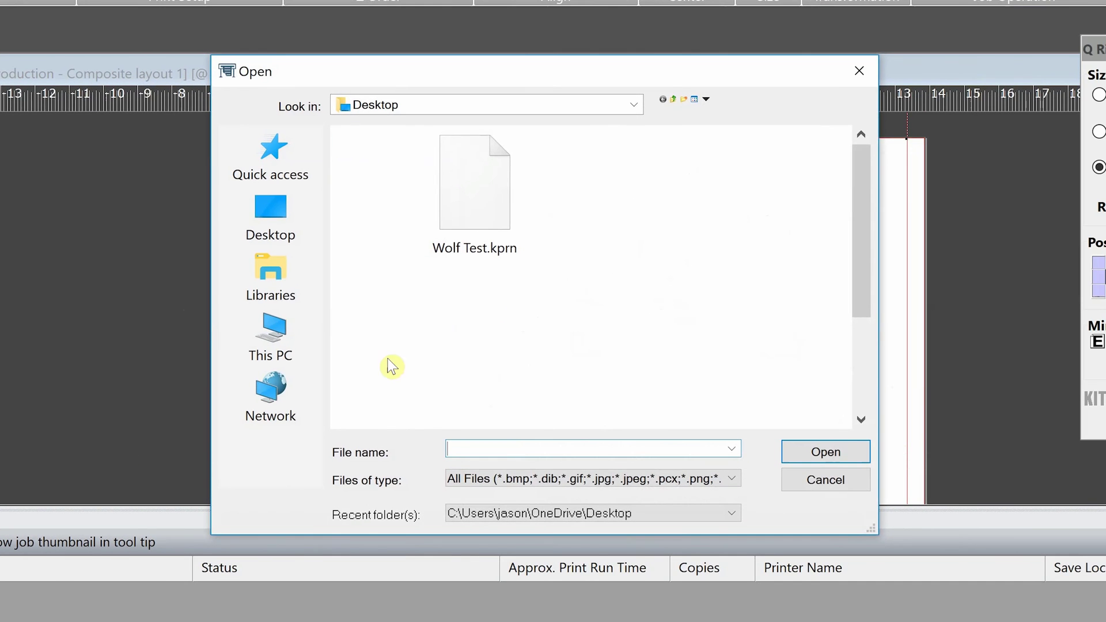
mouse_move(474, 192)
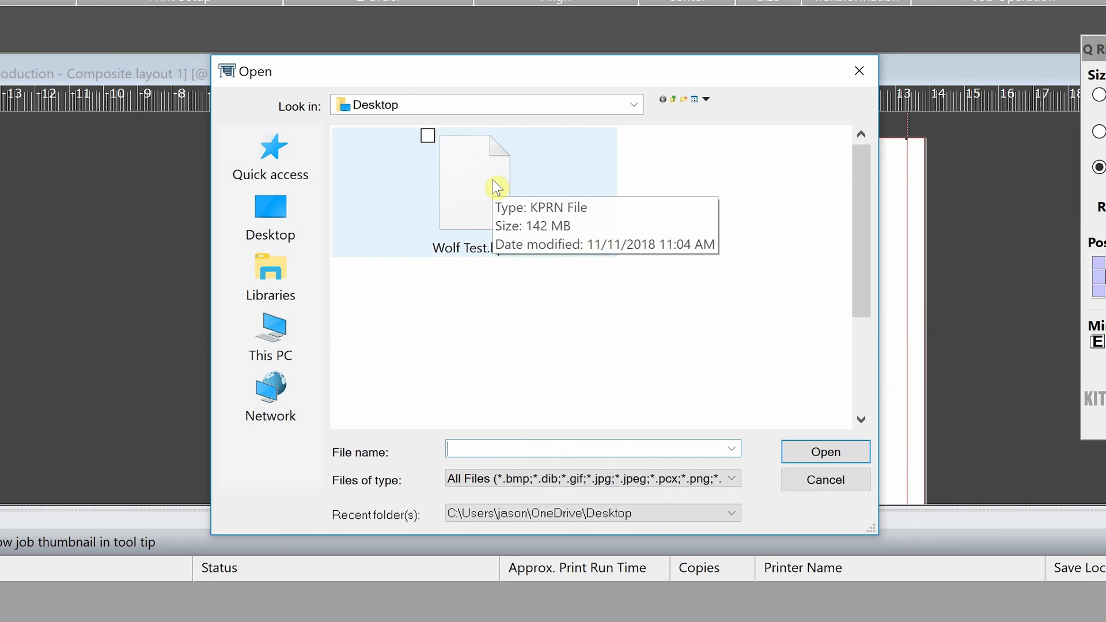
click(493, 185)
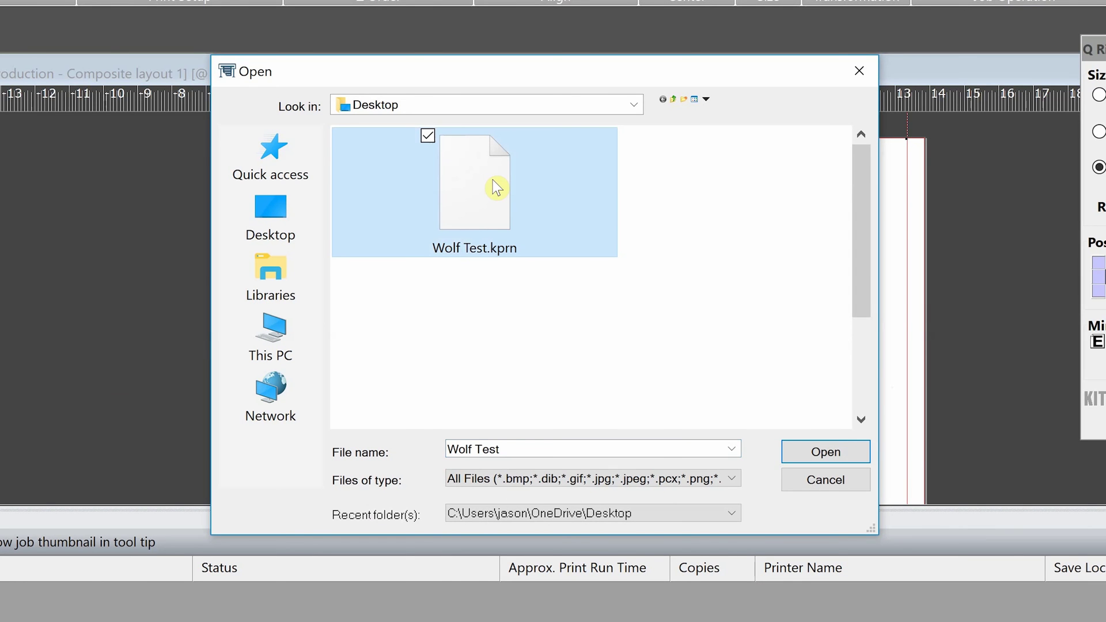
click(799, 452)
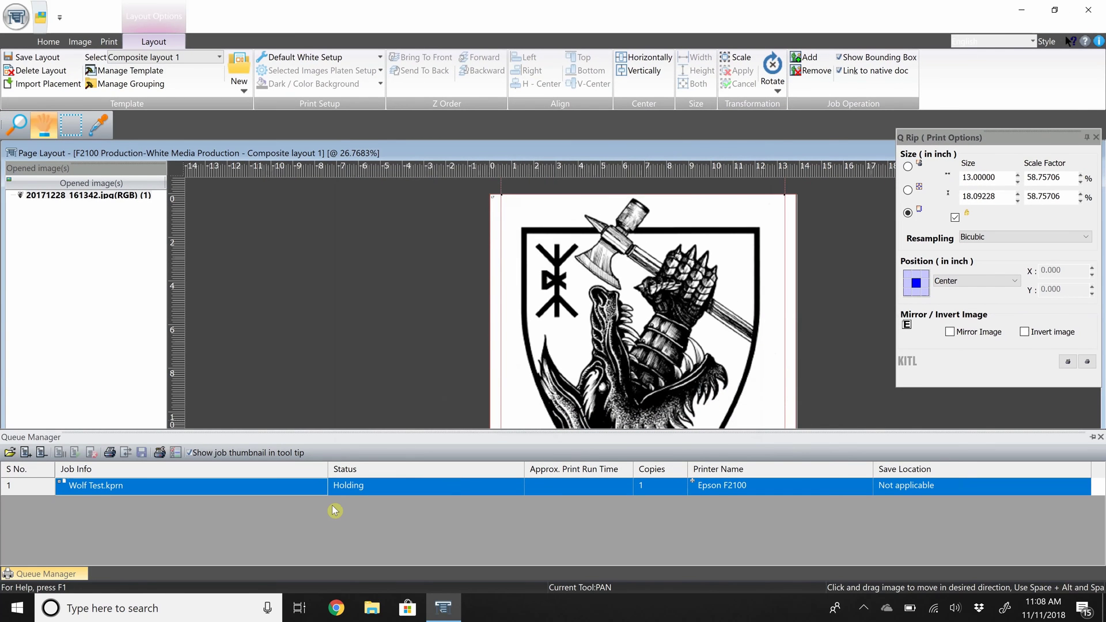
- Print the reopened Wolf Test.kprn job again from the queue
right_click(295, 487)
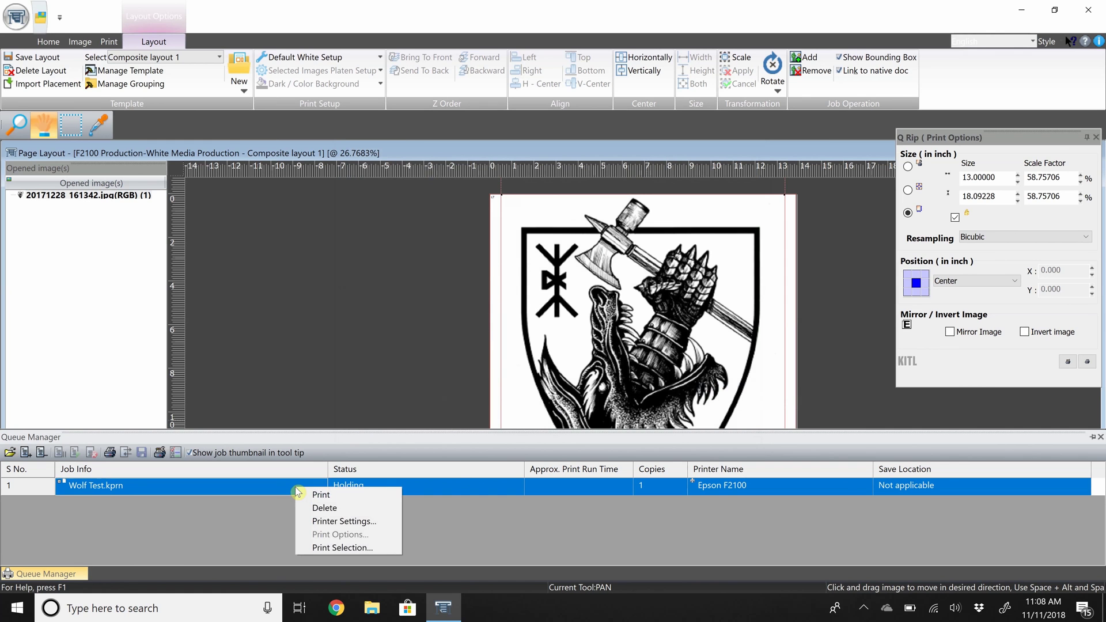
click(342, 500)
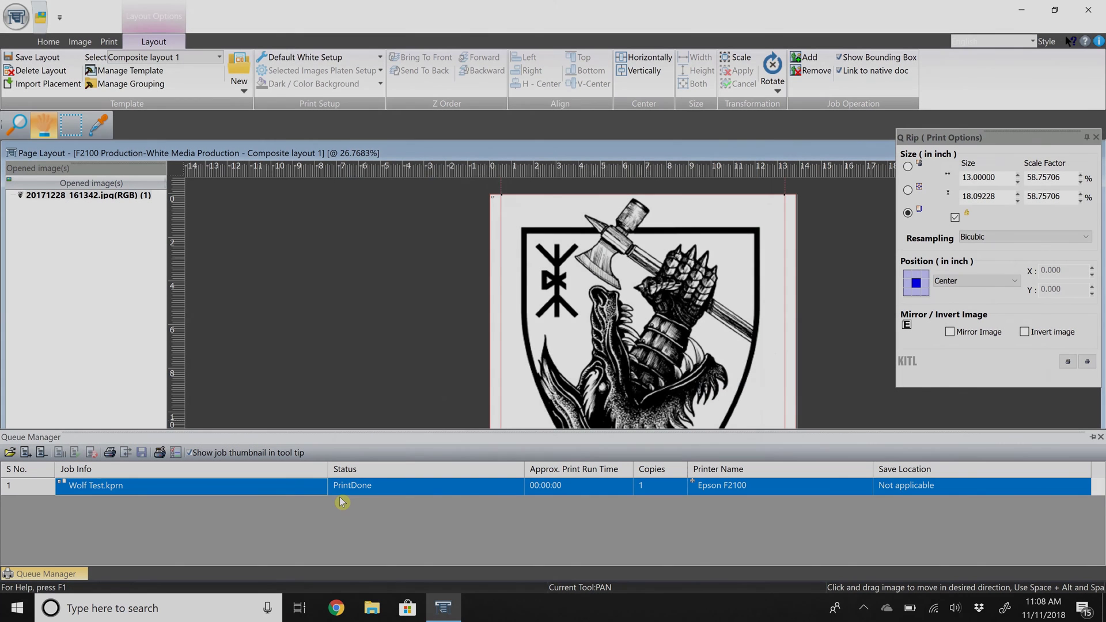